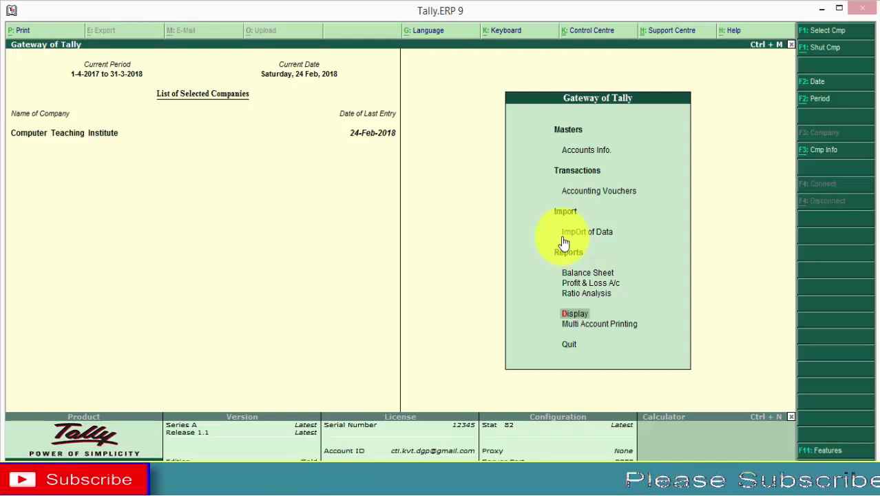
- Open the Ledger Vouchers report for the party's ledger via Display > Account Books > Ledger
key("Return")
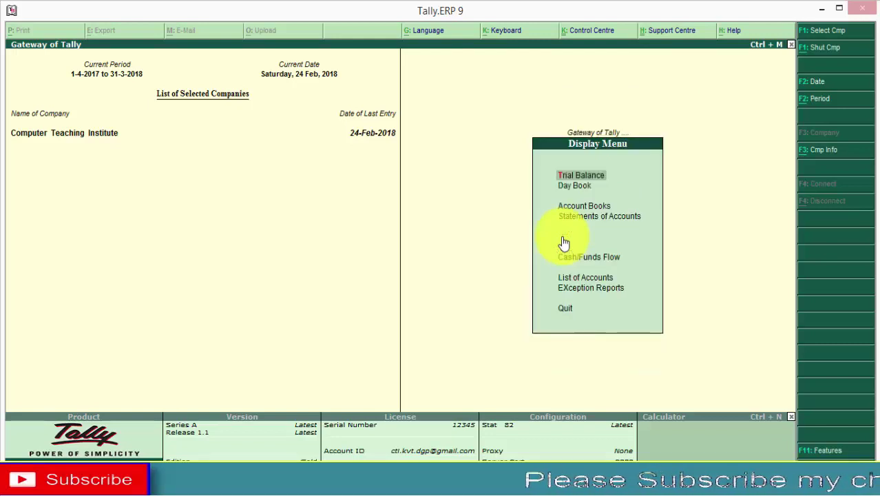
key("a")
key("l")
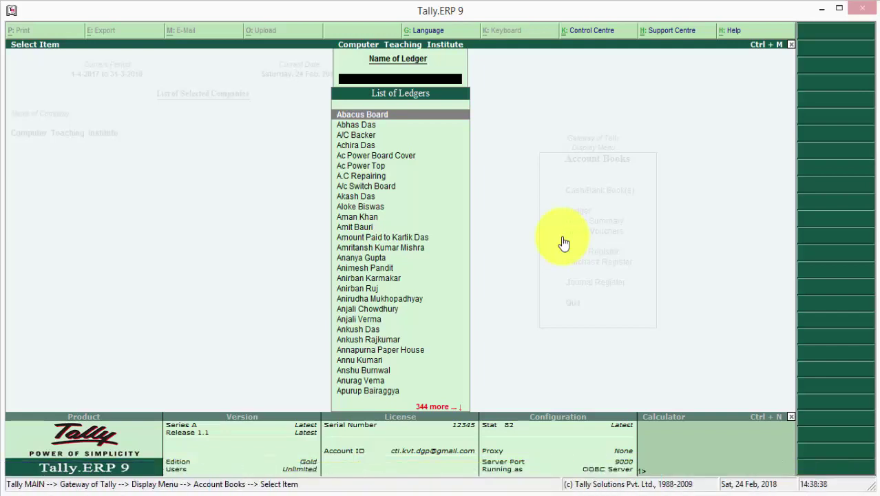
type("Ni")
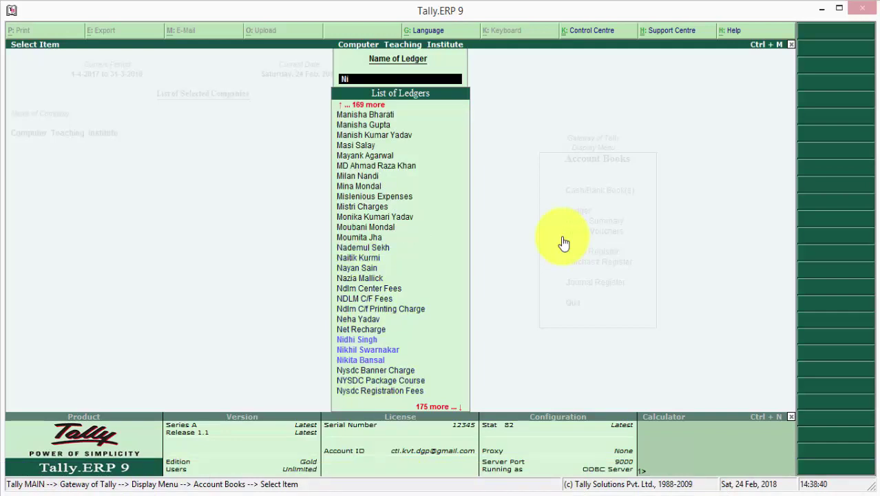
type("khil")
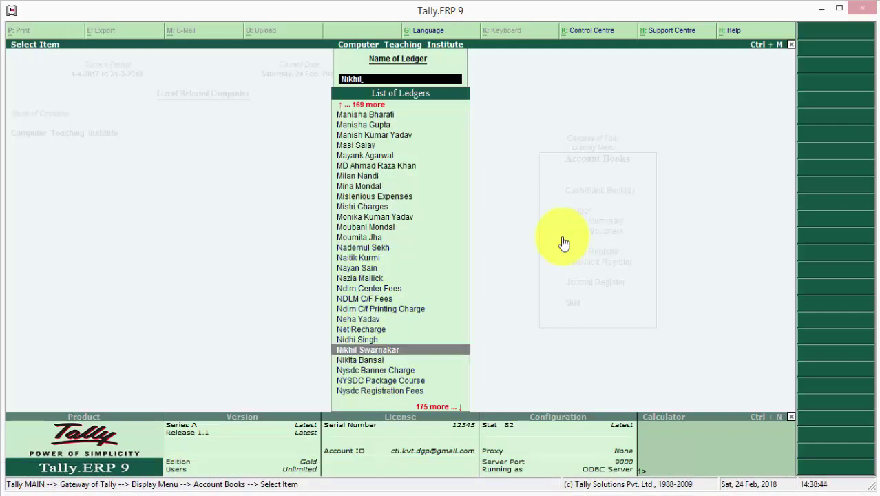
key("Return")
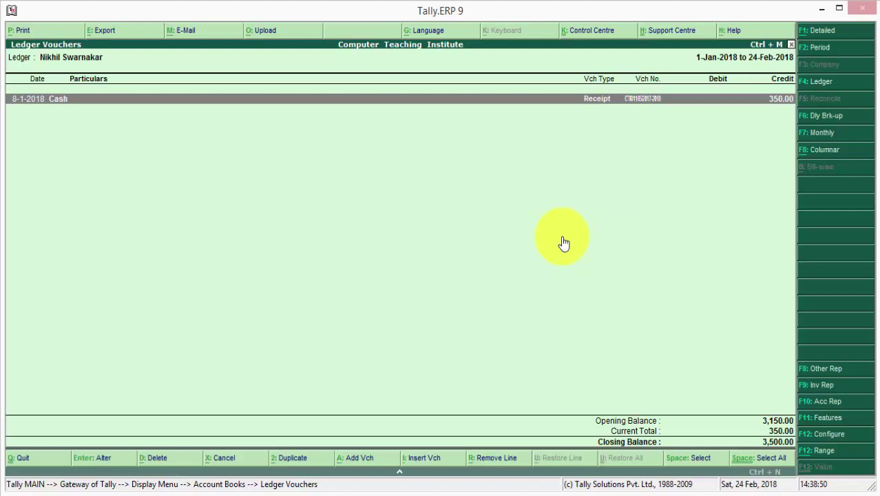
- Change the ledger period to start 1-4-2017 and bring up the Exporting Ledger settings
key("F2")
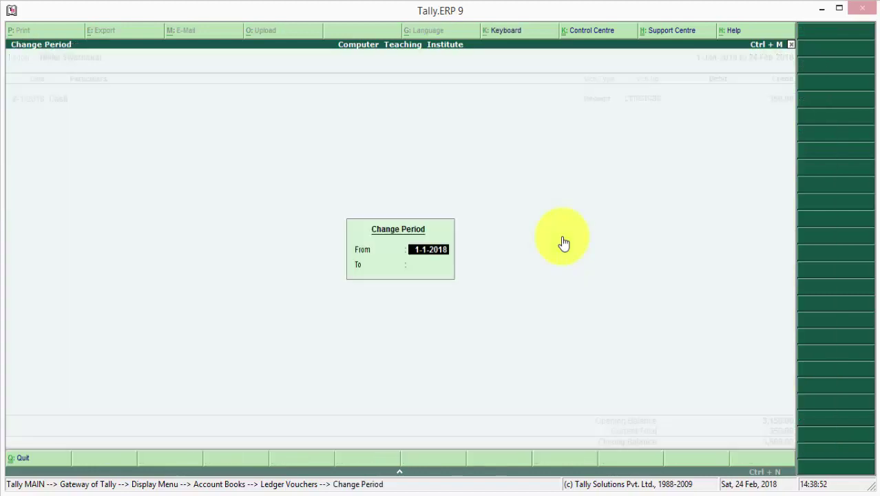
type("1-4-2017")
key("Return")
key("Return")
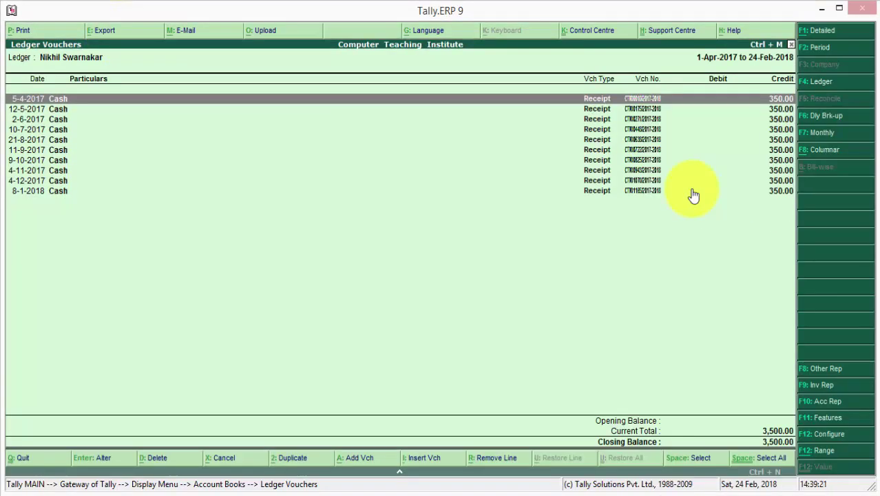
key("alt+e")
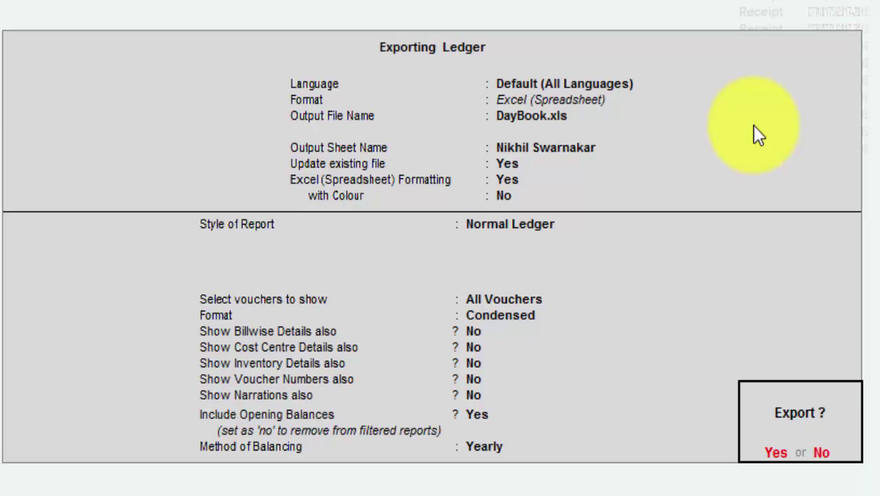
- Decline the export prompt to edit settings, keeping Default language and Excel (Spreadsheet) format
key("n")
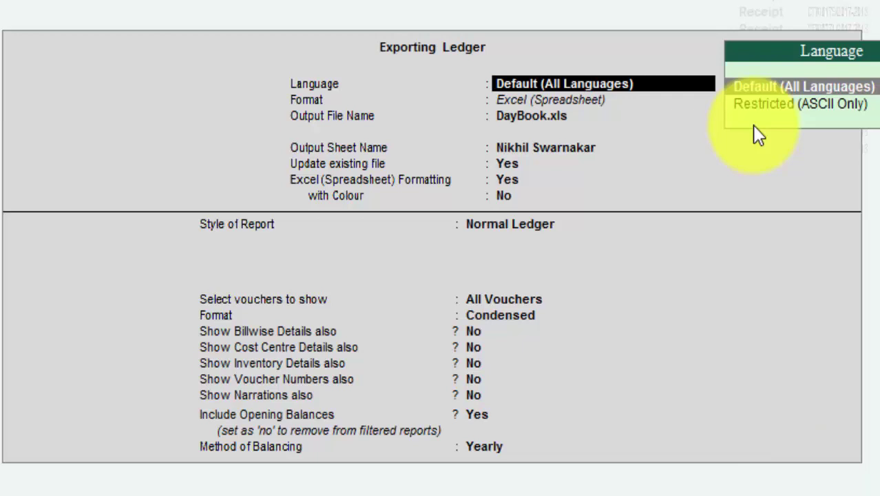
key("Return")
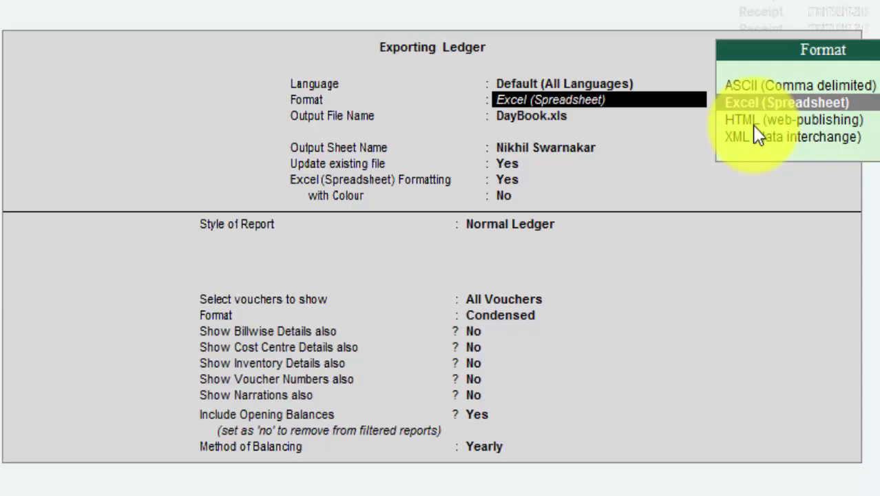
key("Return")
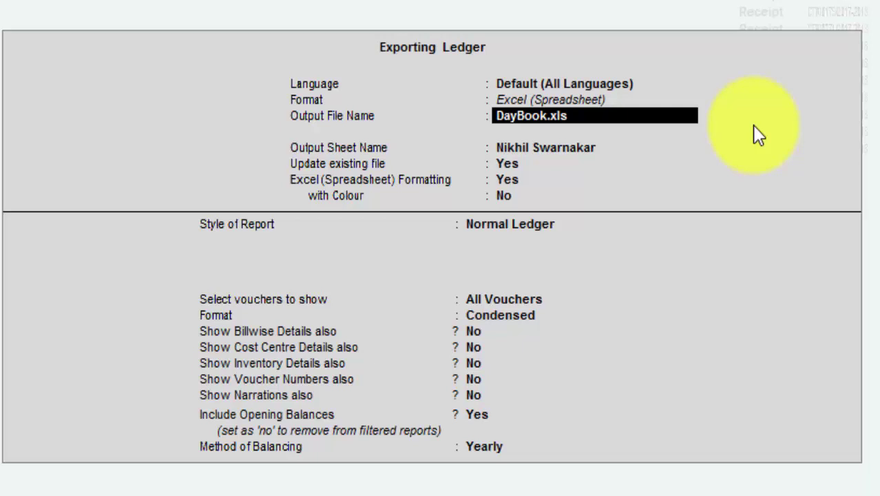
- Name the output file after the party, enable colour, keep Normal Ledger and Yearly balancing
type("ni")
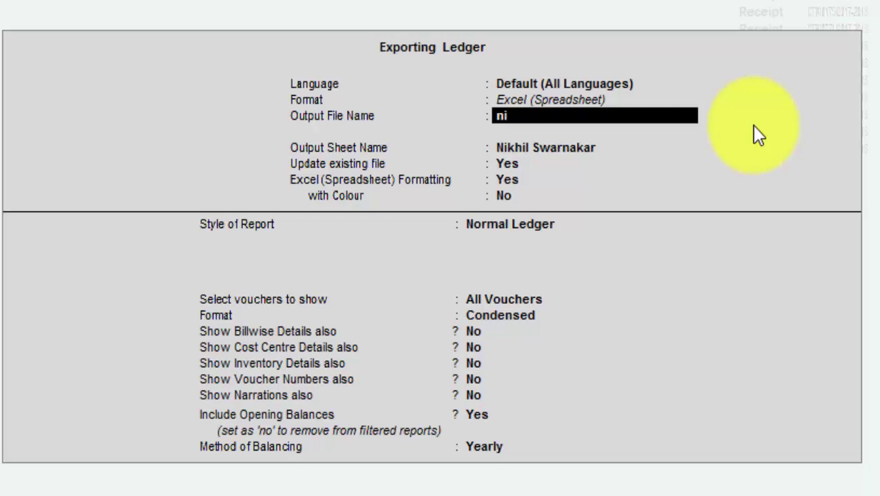
type("khil s")
type("warnak")
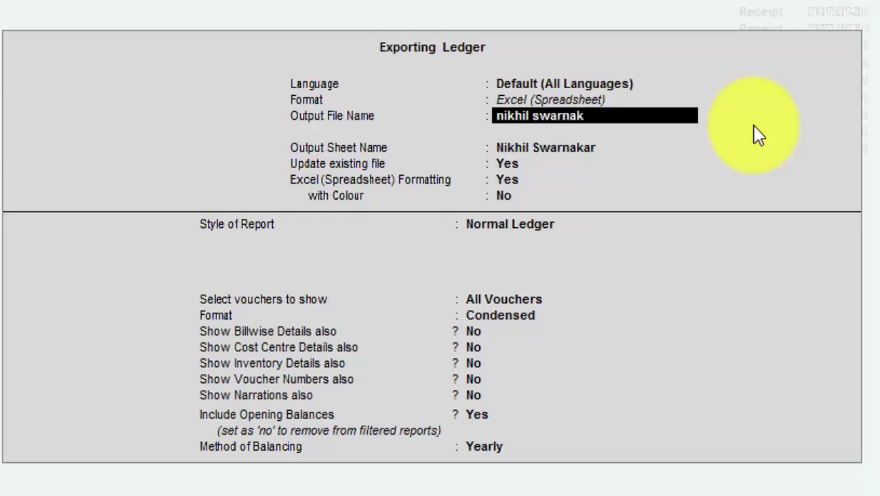
type("ar")
key("Return")
key("Return")
key("Return")
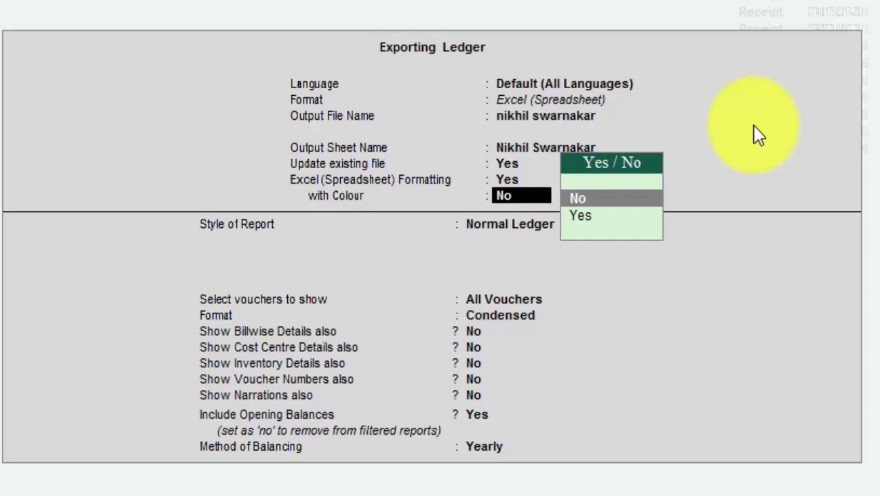
key("Down")
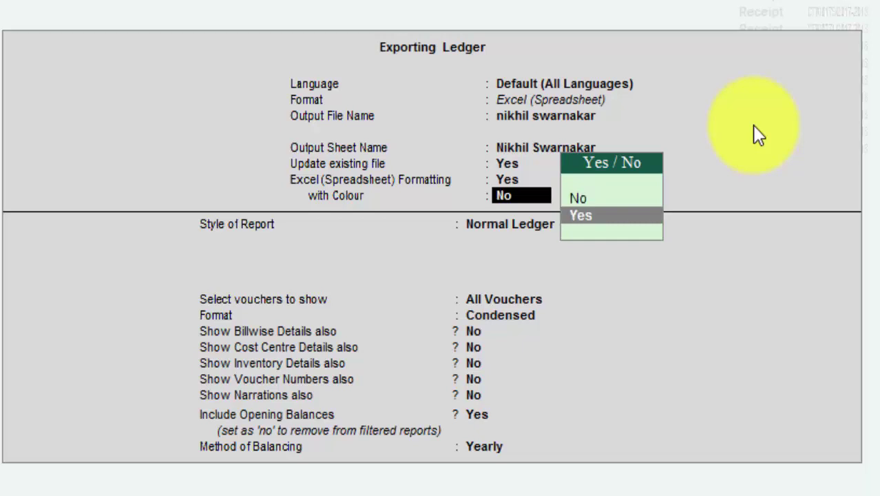
key("Return")
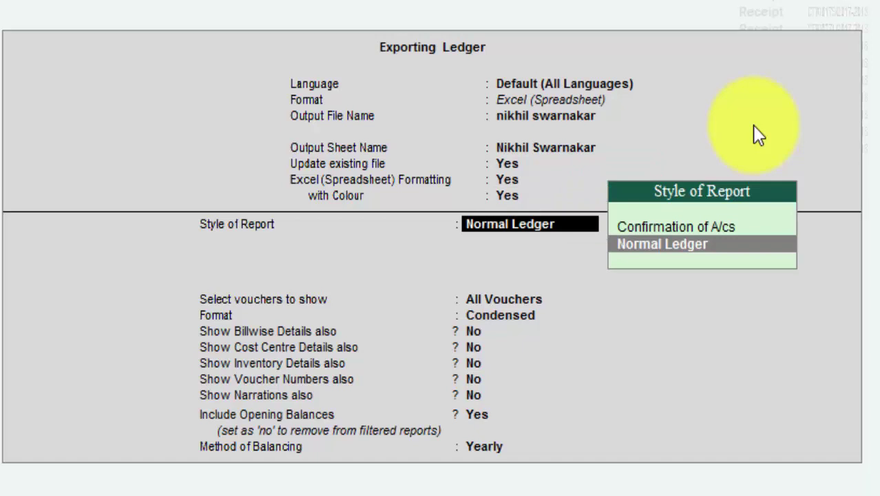
key("Return")
key("Return")
key("Return")
key("Return")
key("Return")
key("Return")
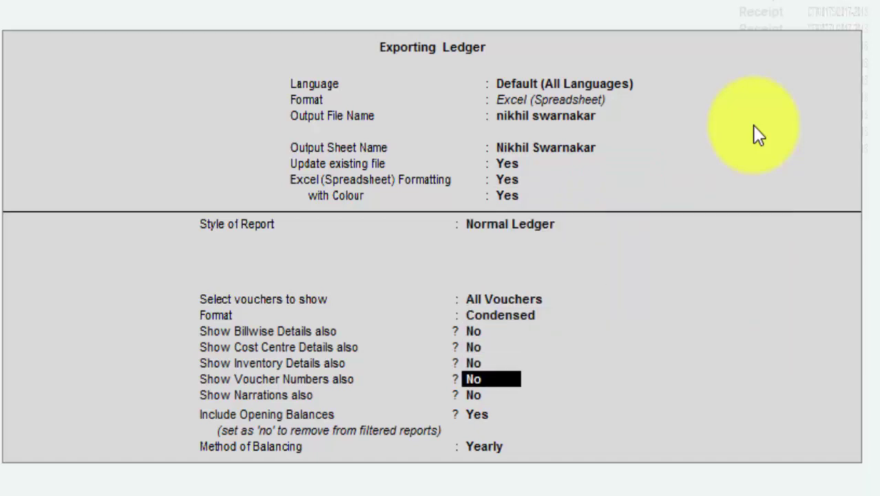
key("Return")
key("Return")
key("Return")
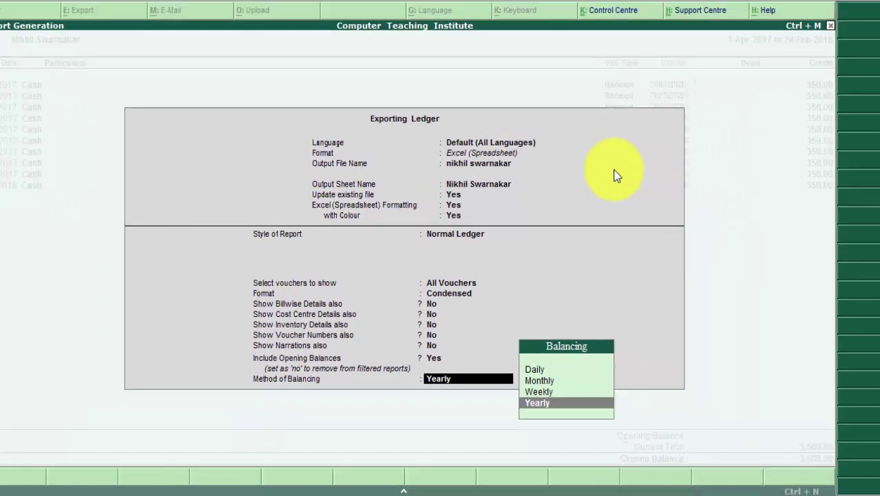
key("Return")
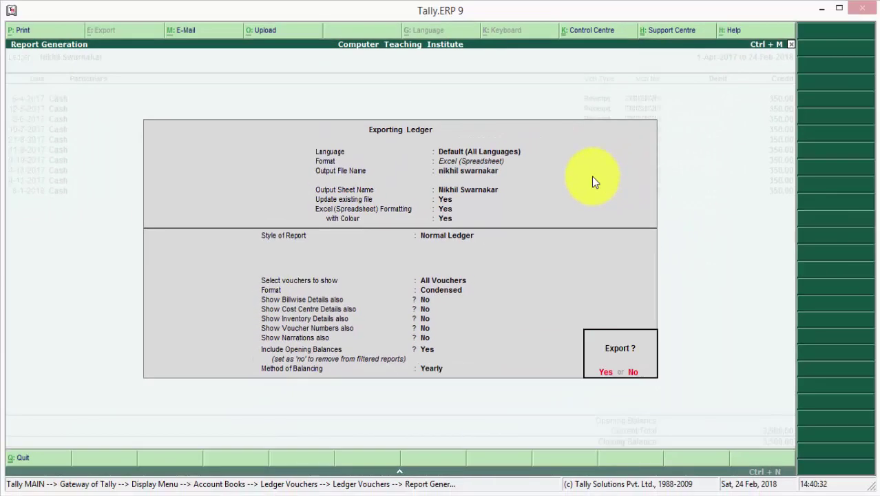
key("Return")
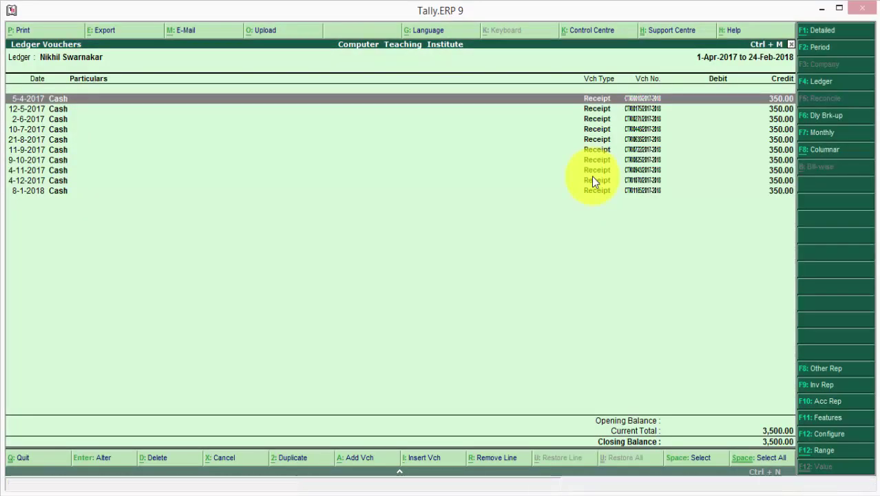
- Minimize Tally, refresh the desktop and open the C:\Tally.ERP9 folder in File Explorer
left_click(821, 10)
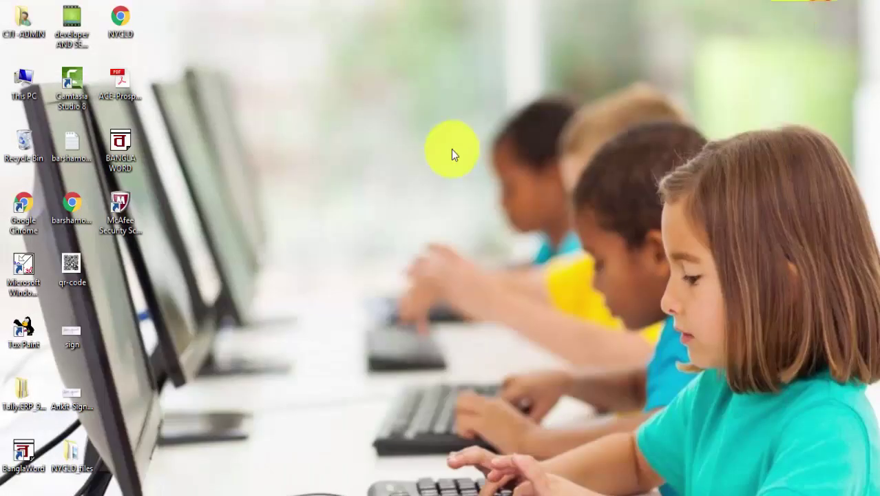
right_click(452, 149)
left_click(481, 190)
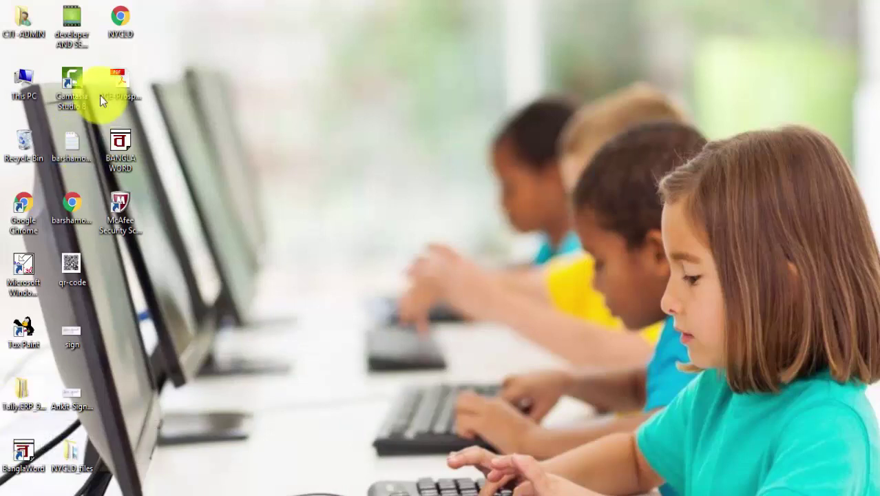
double_click(28, 95)
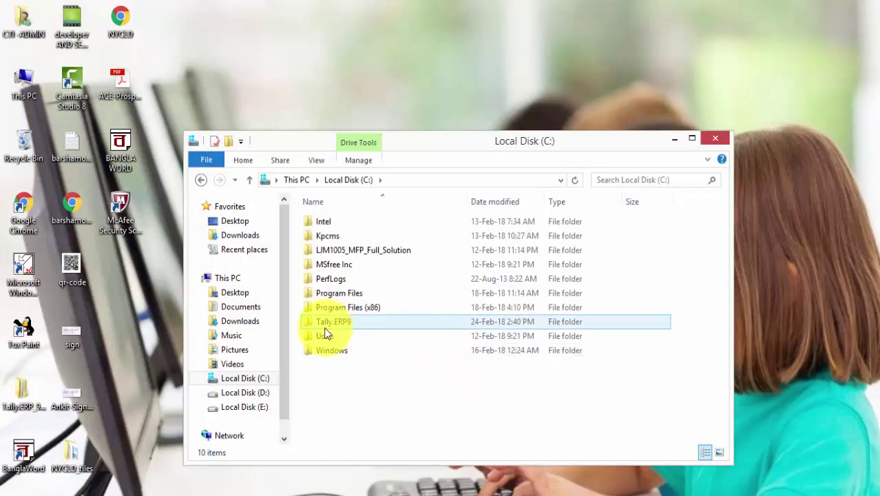
left_click(374, 324)
double_click(374, 324)
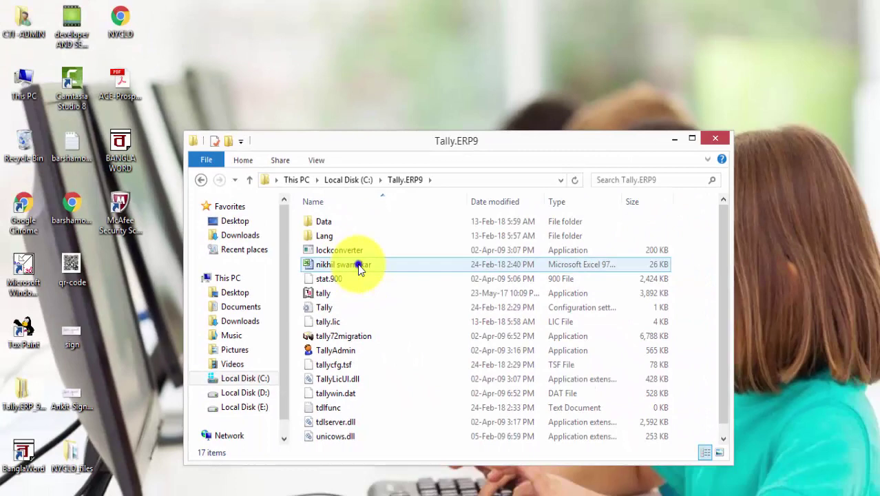
- Cut the exported party-named .xls file and paste it onto the desktop
right_click(359, 267)
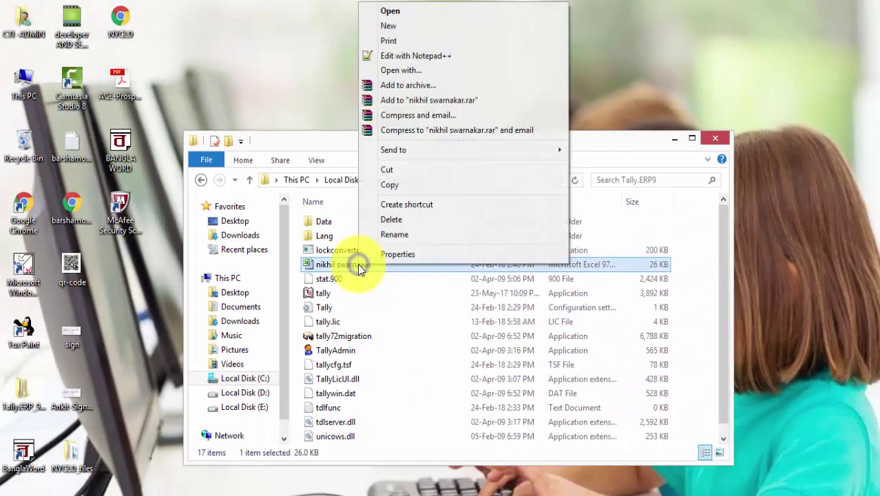
left_click(392, 173)
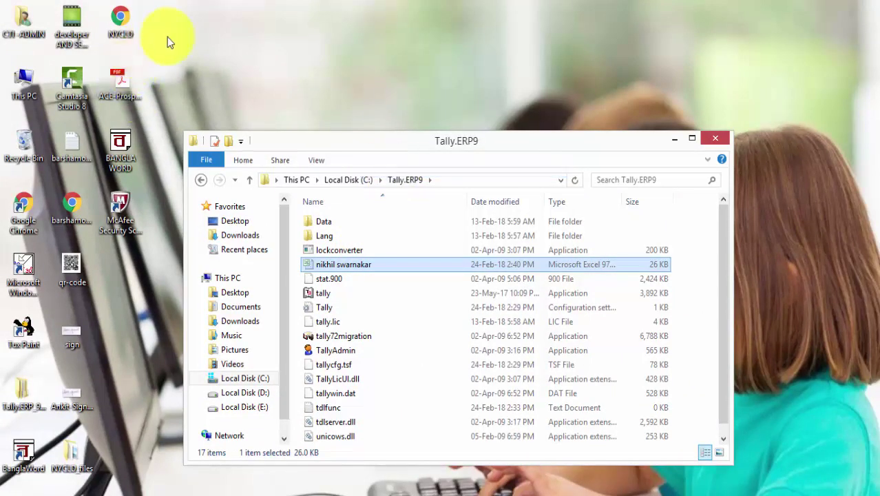
right_click(172, 39)
left_click(208, 97)
left_click(714, 138)
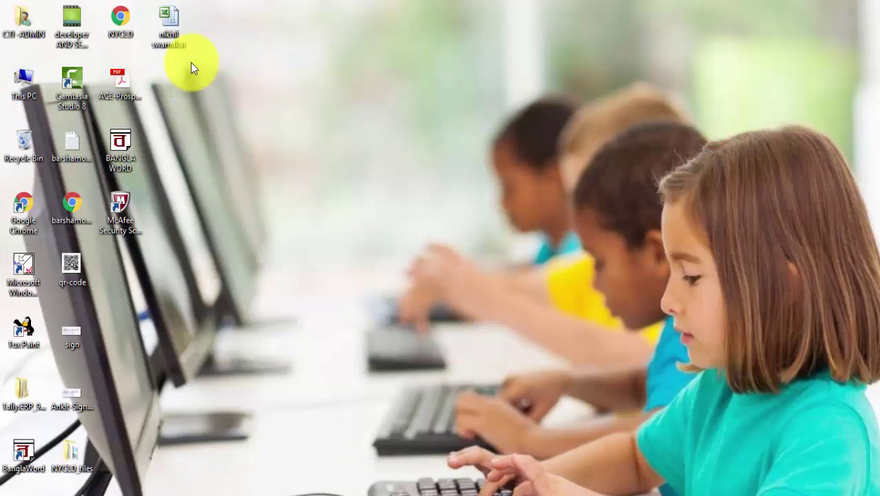
- Open the party-named .xls in Excel and compare its 350.00 receipts and 3500.00 balance with Tally
double_click(170, 27)
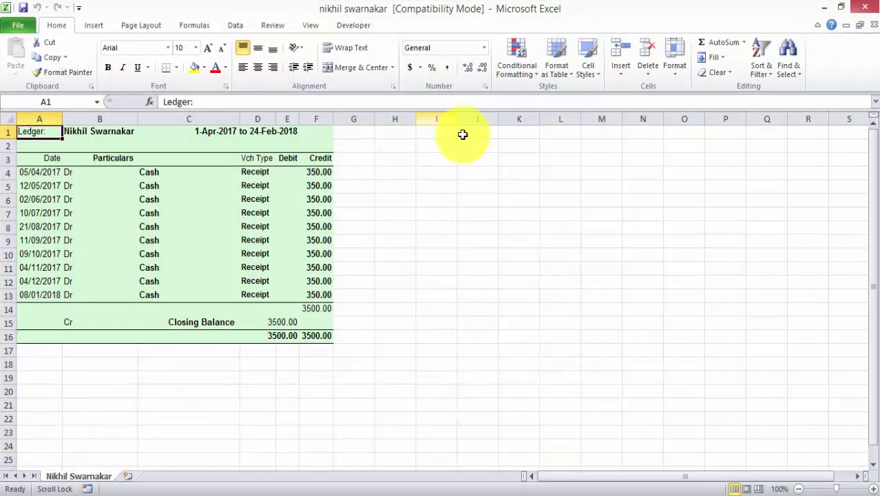
left_click(559, 308)
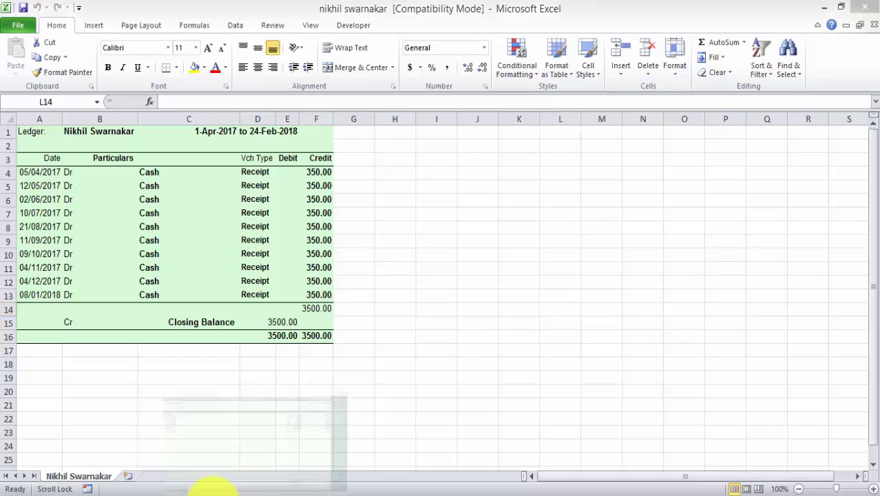
key("alt+Tab")
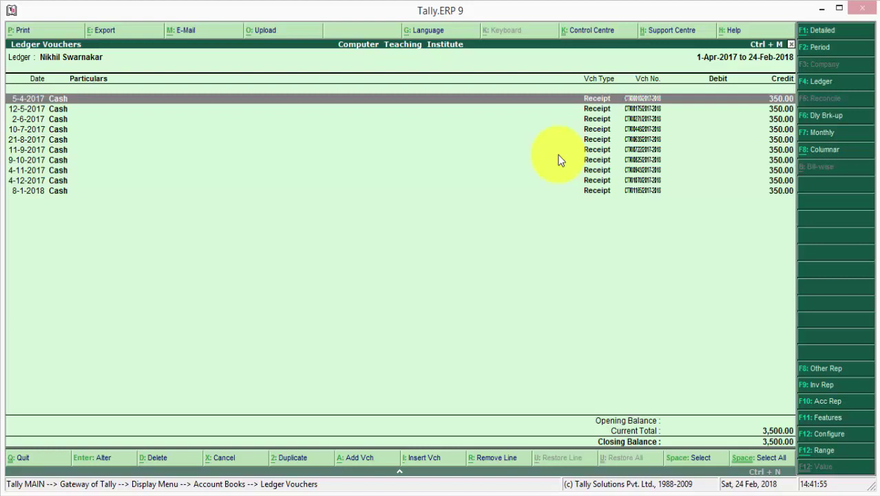
left_click(820, 9)
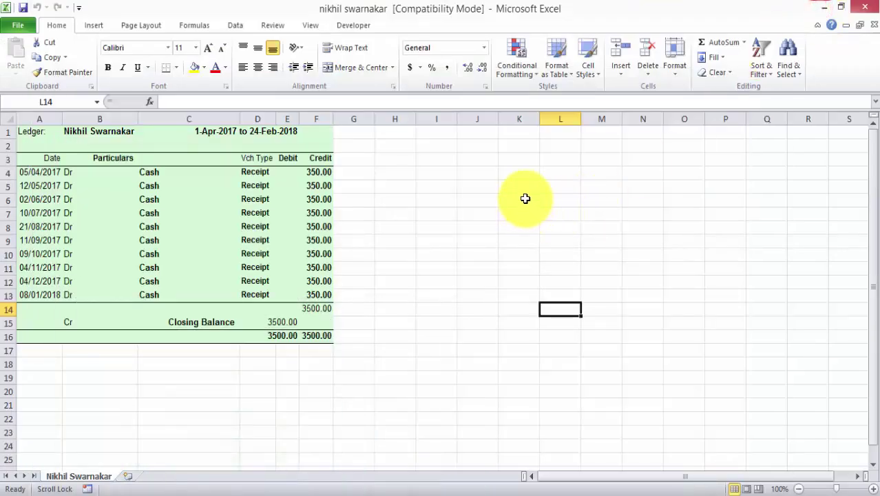